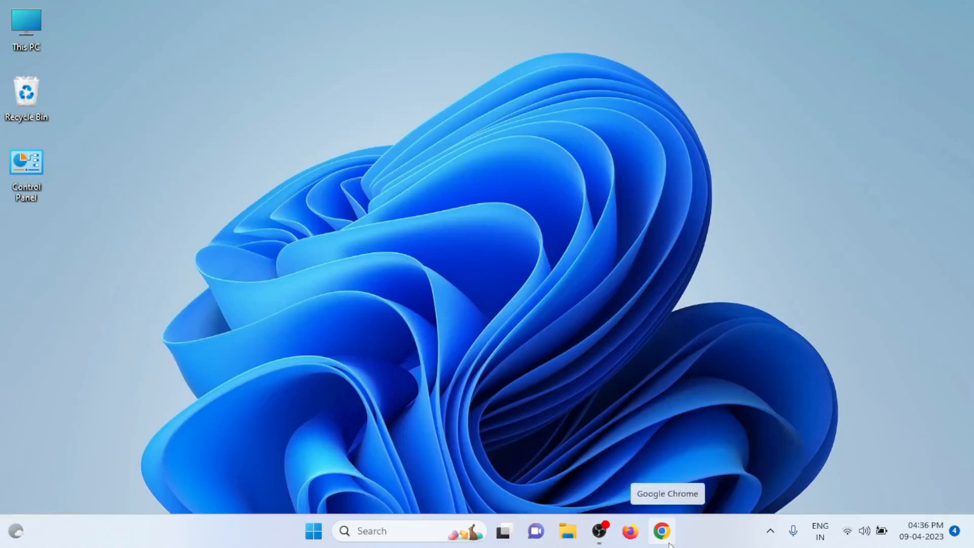
Switch to Chrome, search Google for "eclipse download" and open the Eclipse Foundation's downloads page.
click(668, 543)
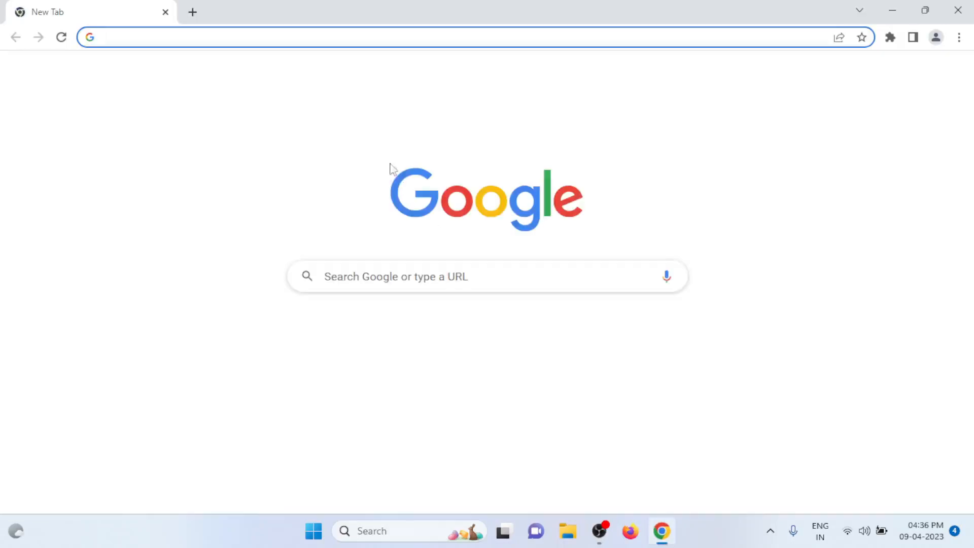
text(ec)
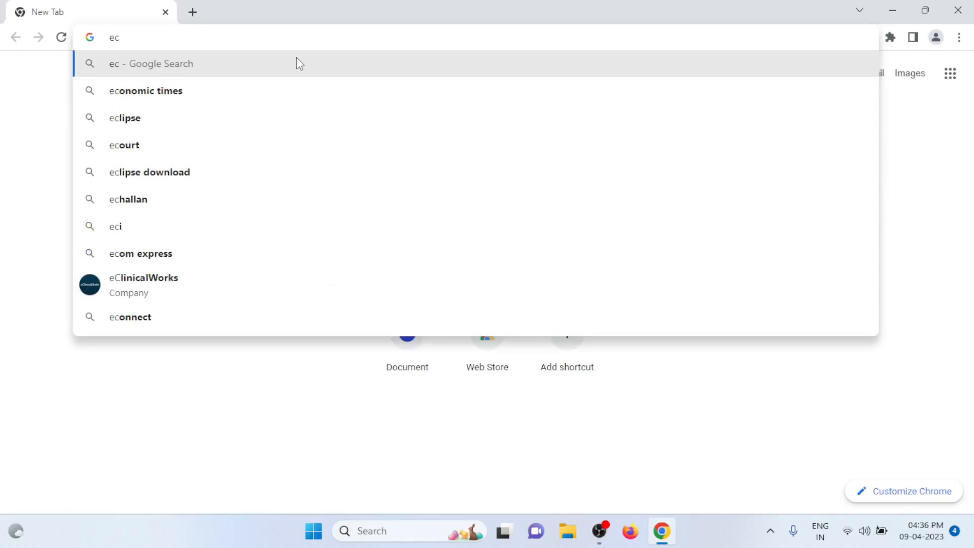
click(237, 177)
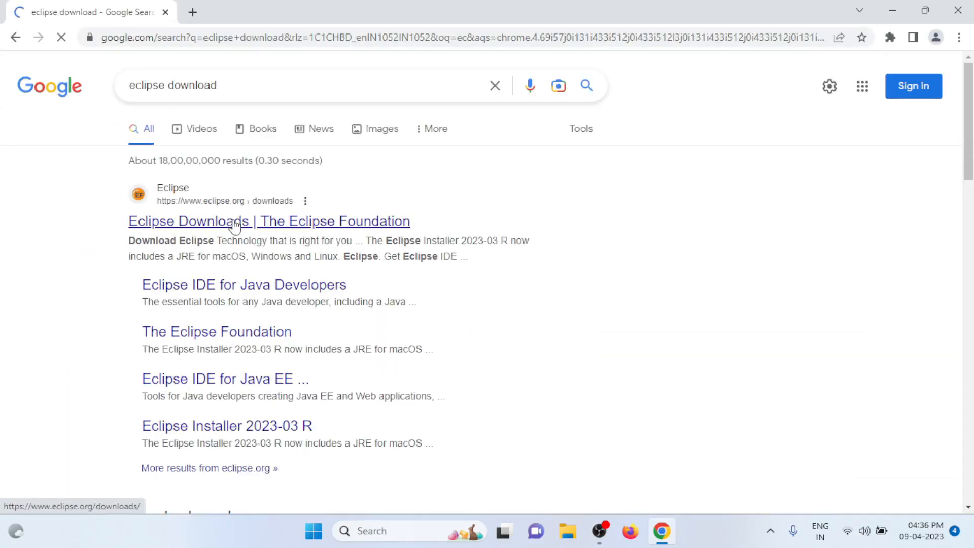
click(235, 223)
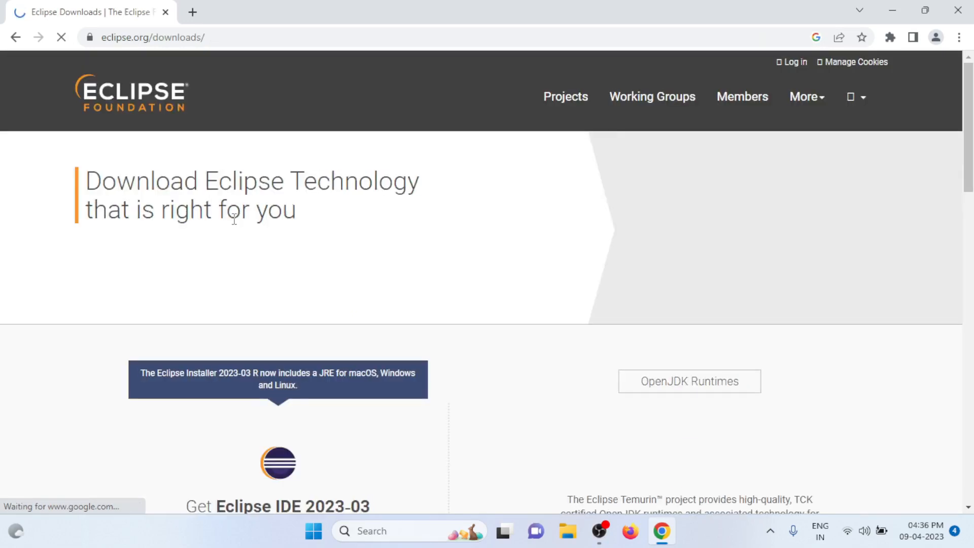
Download the x86_64 Eclipse IDE 2023-03 installer, eclipse-inst-jre-win64.exe, then decline the site's cookies and minimize the browser.
scroll(362, 216, down, 5)
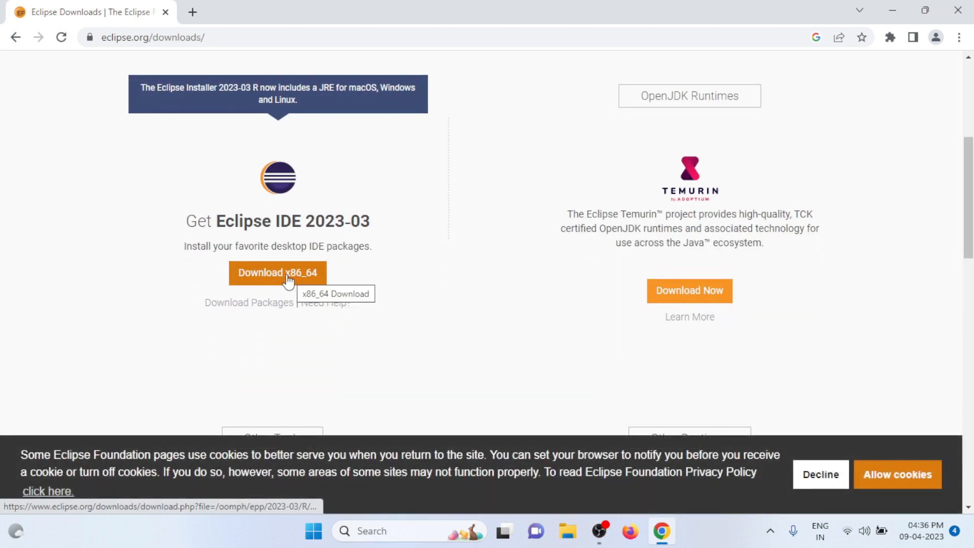
click(287, 276)
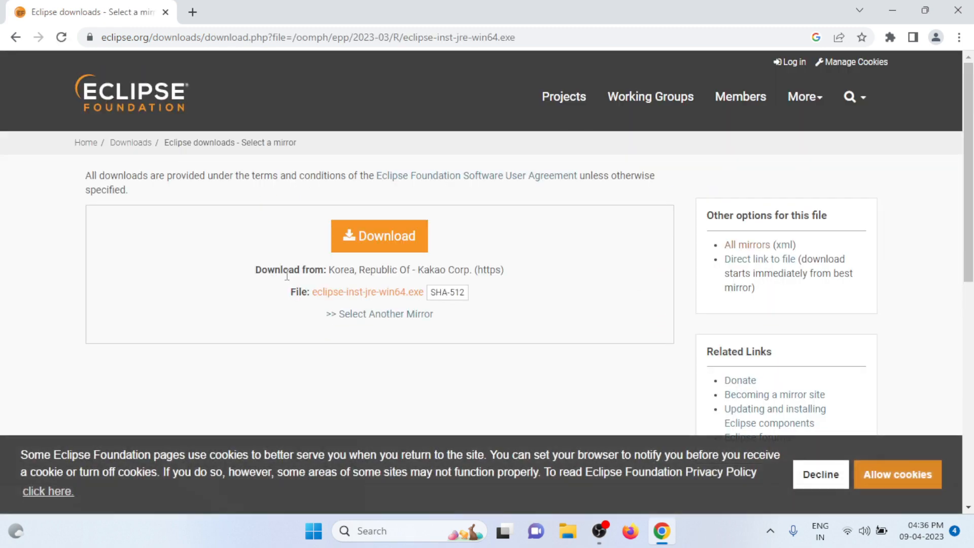
click(366, 238)
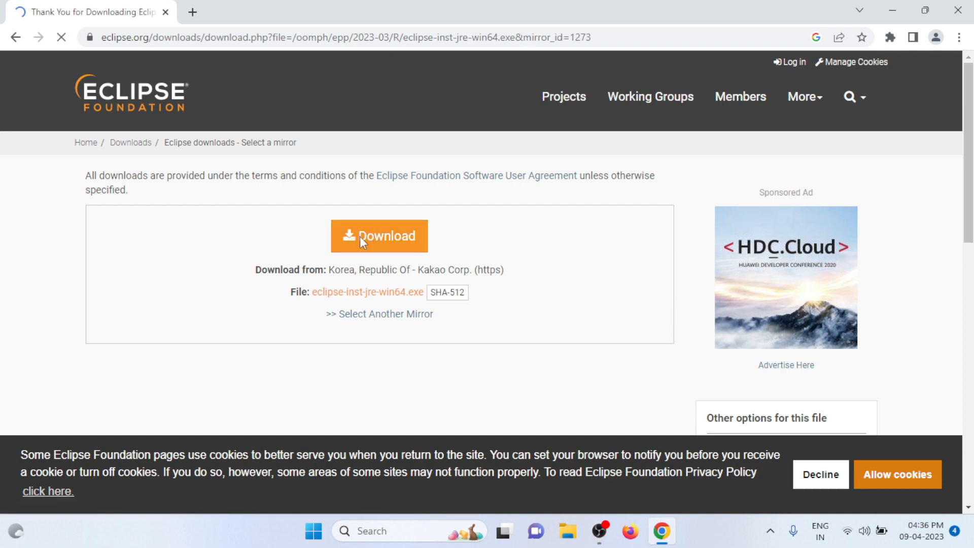
scroll(363, 243, down, 7)
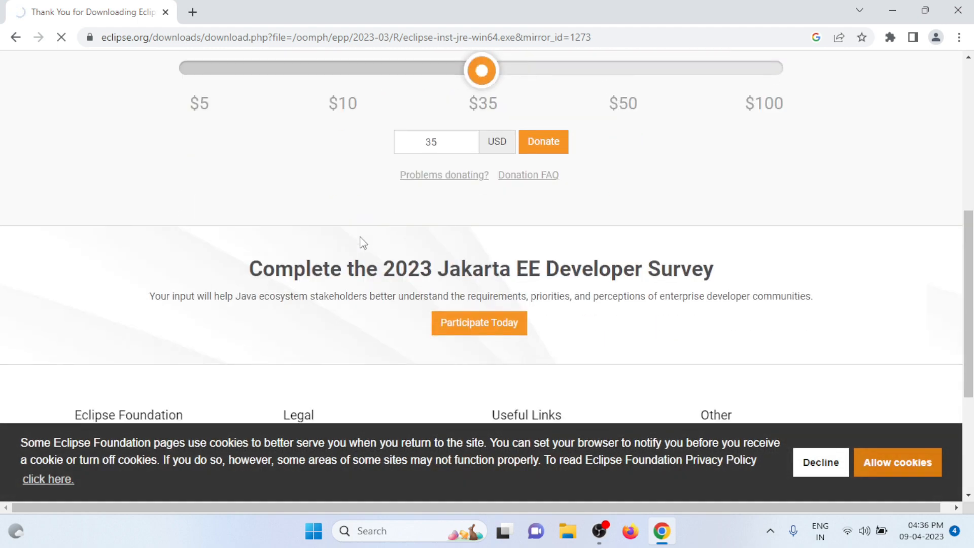
scroll(364, 243, down, 4)
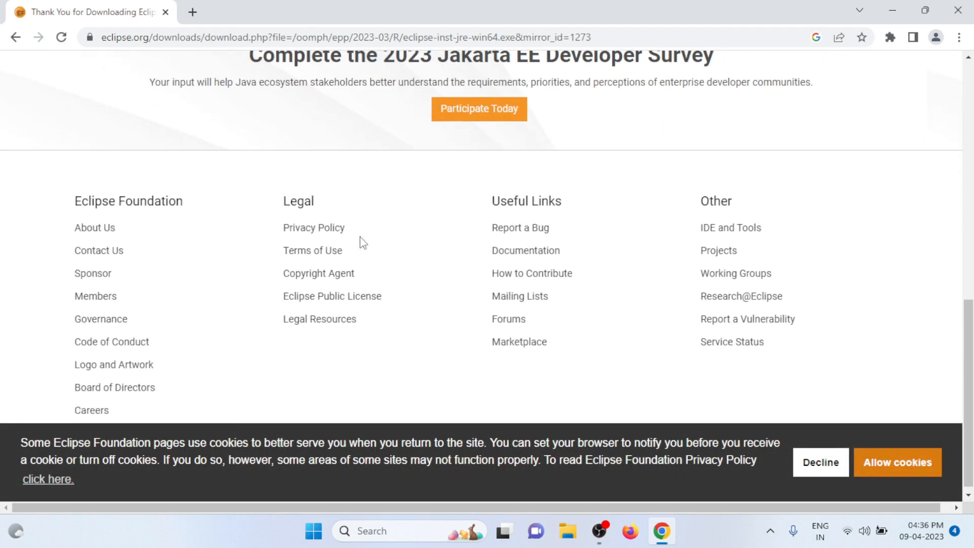
scroll(513, 242, up, 4)
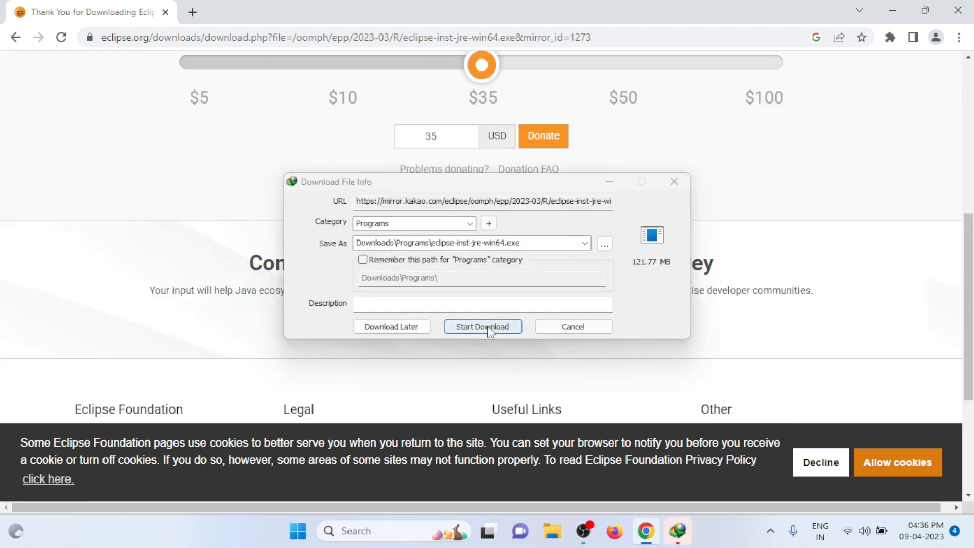
click(486, 327)
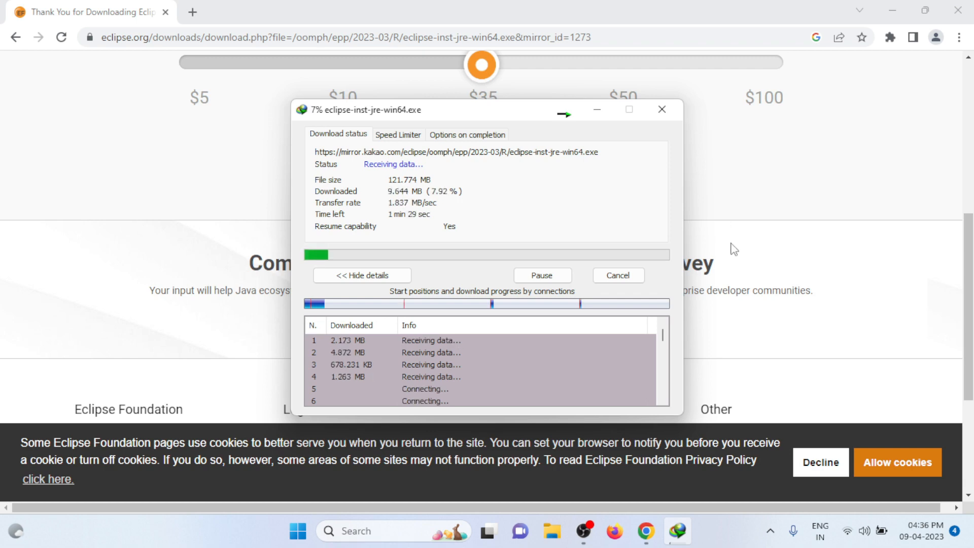
click(821, 462)
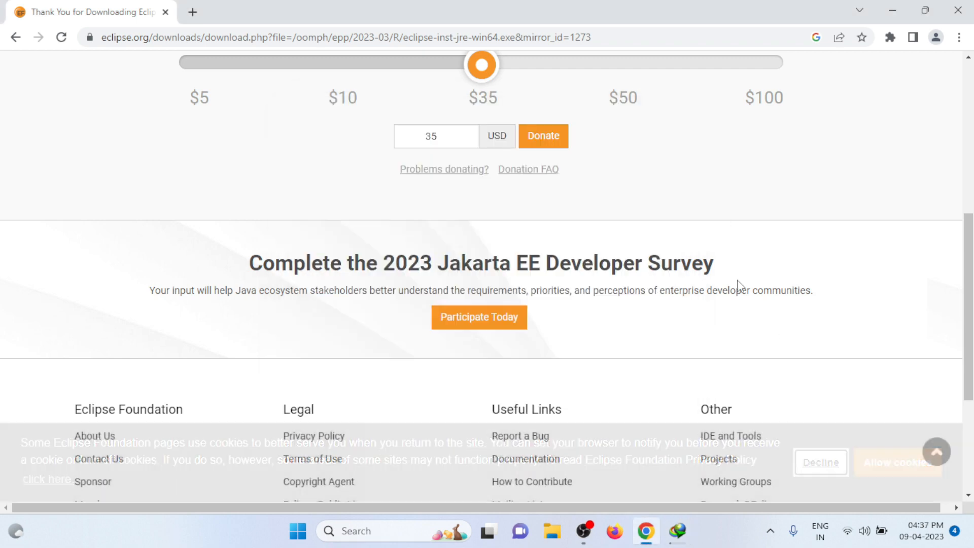
click(893, 12)
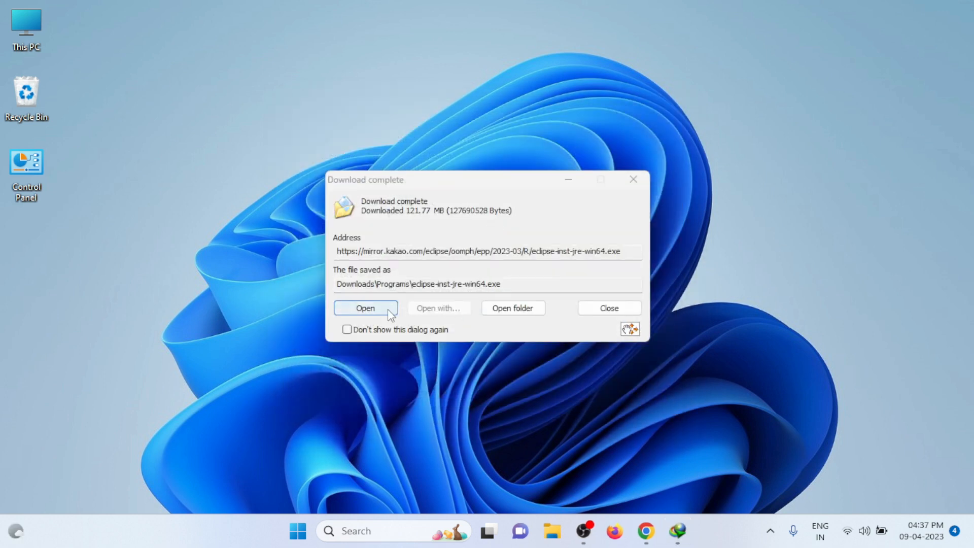
Run the downloaded Eclipse installer and install Eclipse IDE for Enterprise Java and Web Developers with the default VM and folder.
click(389, 311)
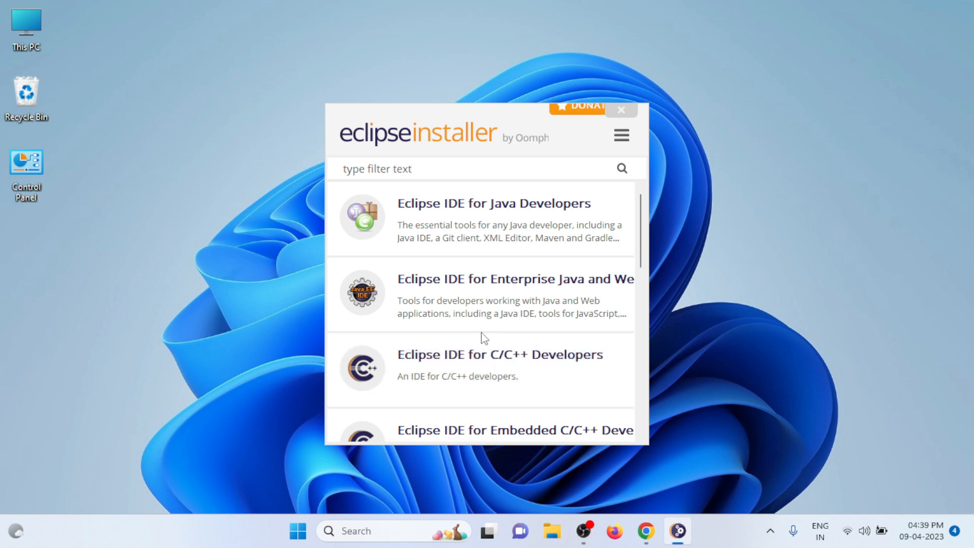
click(455, 296)
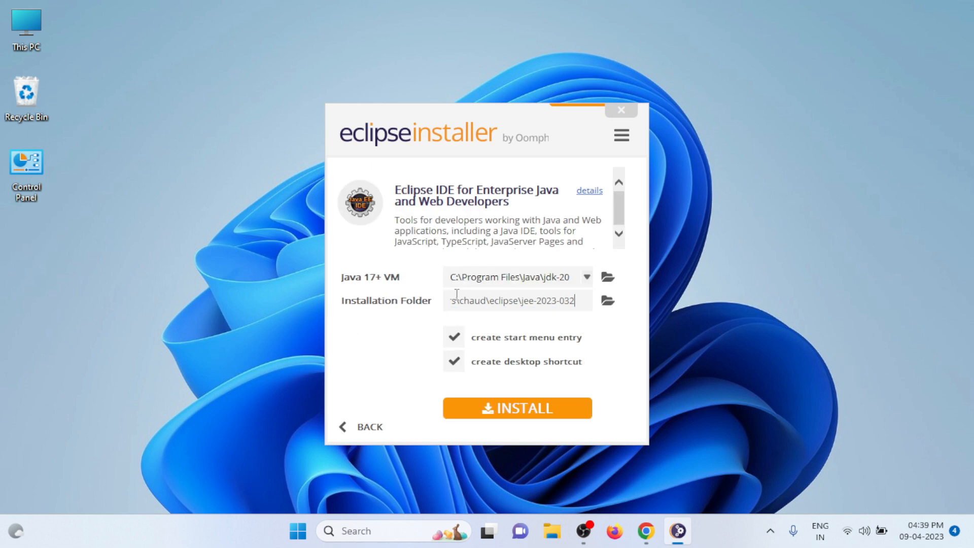
click(498, 411)
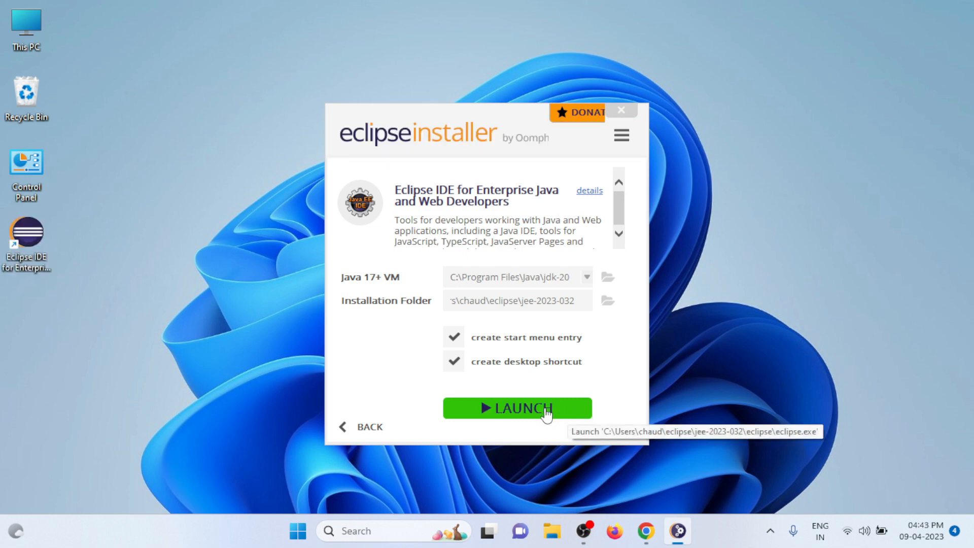
Launch the installed Eclipse IDE in a maximized window and close its Welcome page.
click(546, 412)
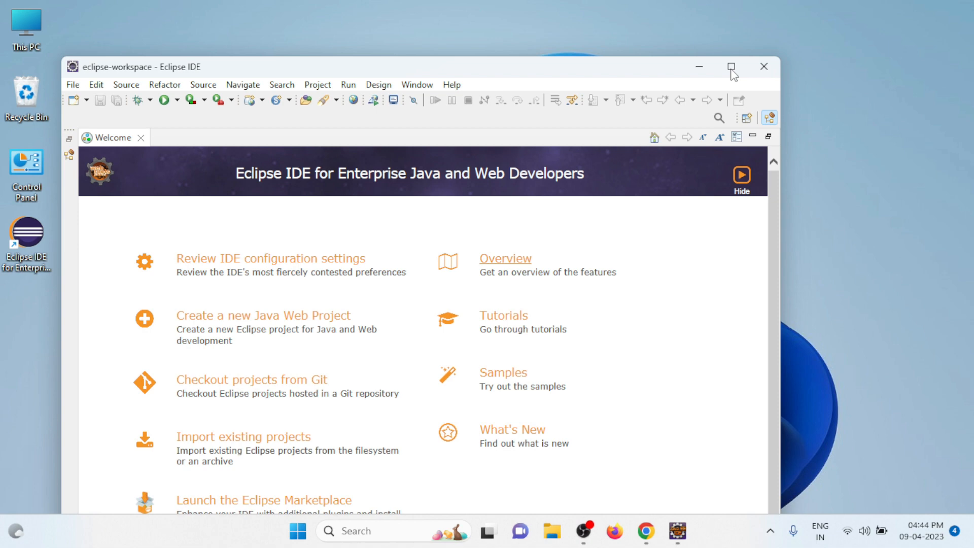
click(732, 67)
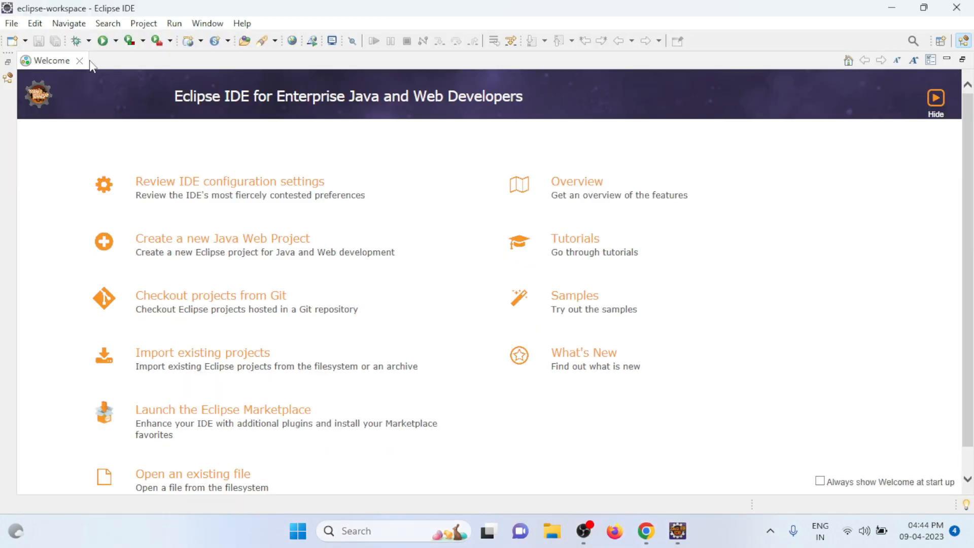
click(80, 61)
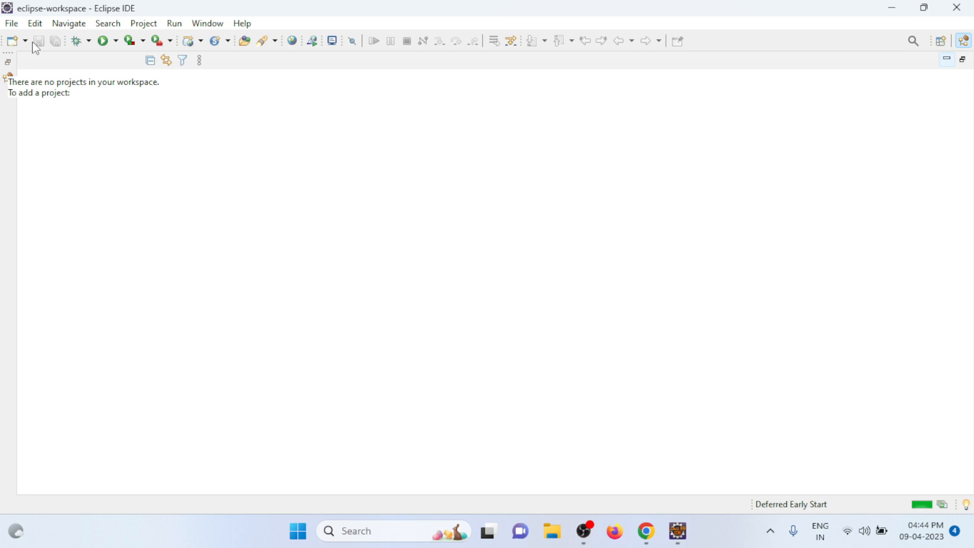
Create a Dynamic Web project named TestJava with dynamic web module version 2.5, keeping the default source folder and web.xml settings.
click(96, 142)
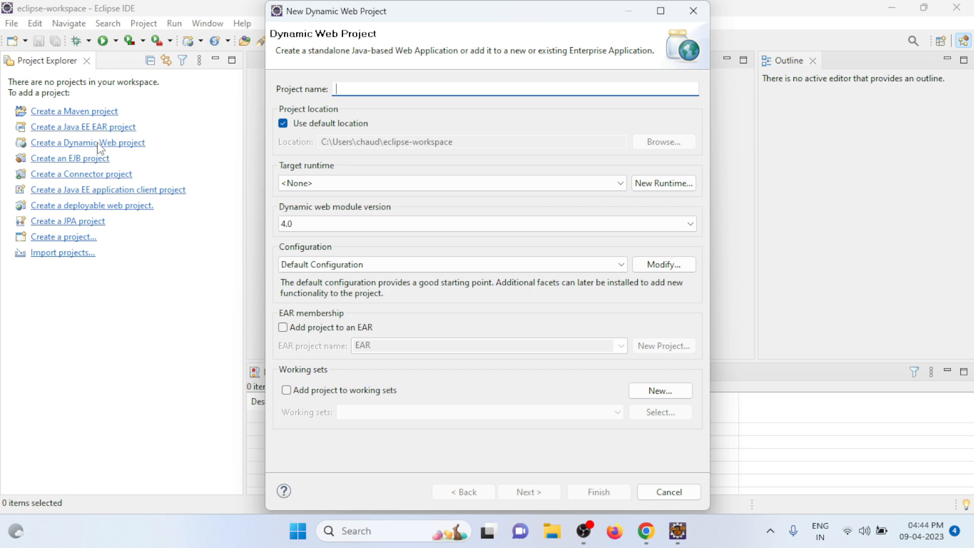
text(T)
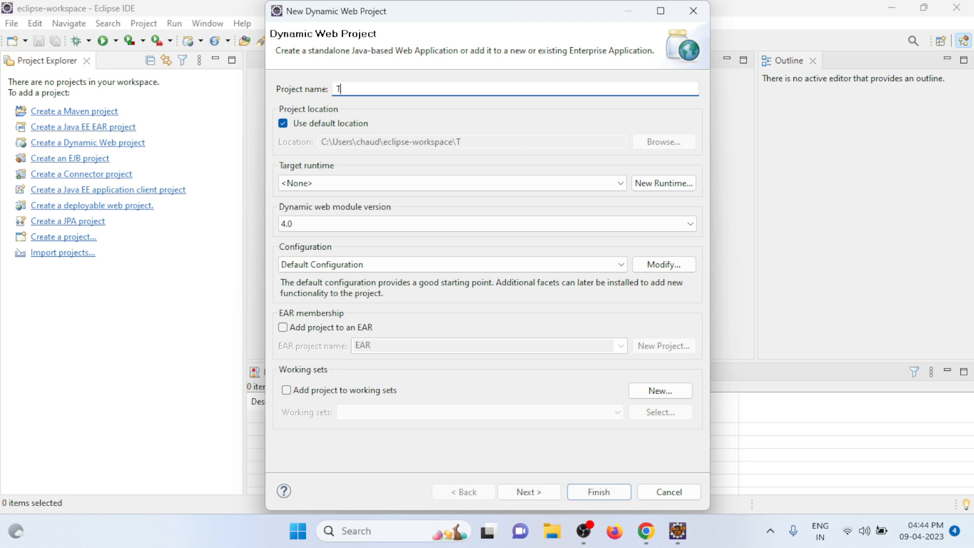
text(estJava)
click(558, 223)
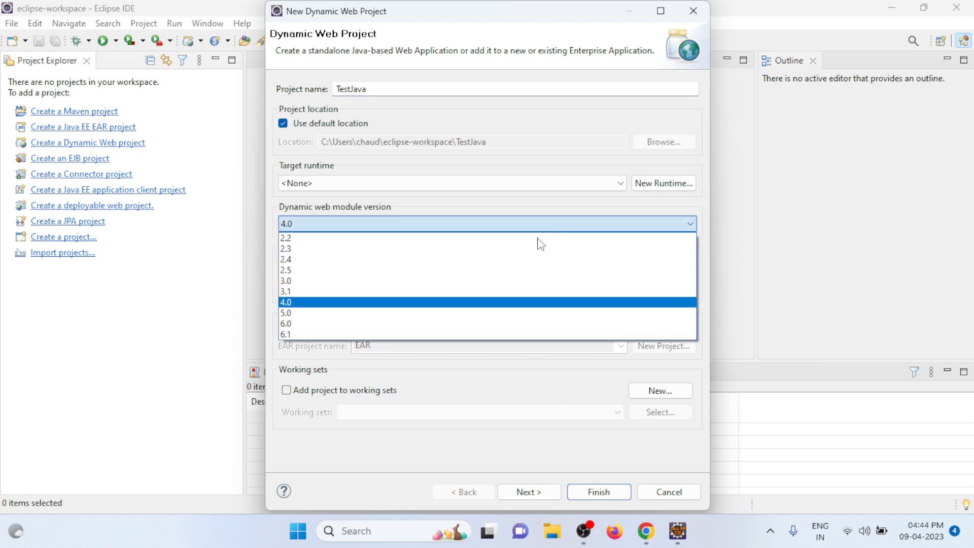
click(447, 272)
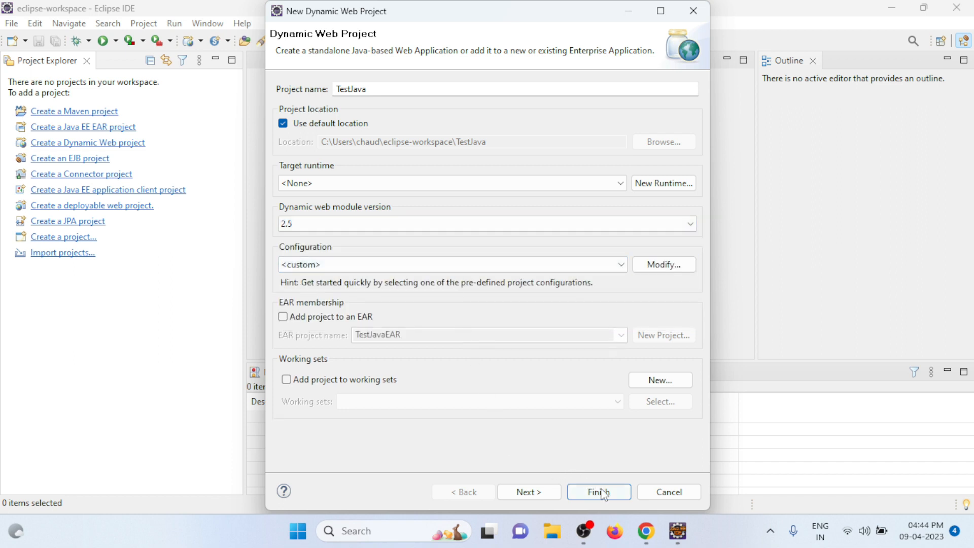
click(557, 496)
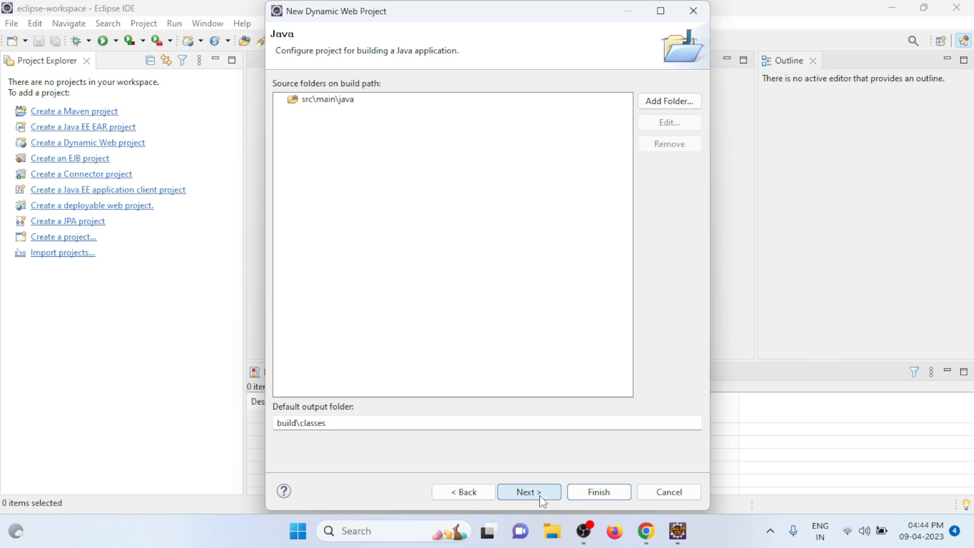
click(542, 500)
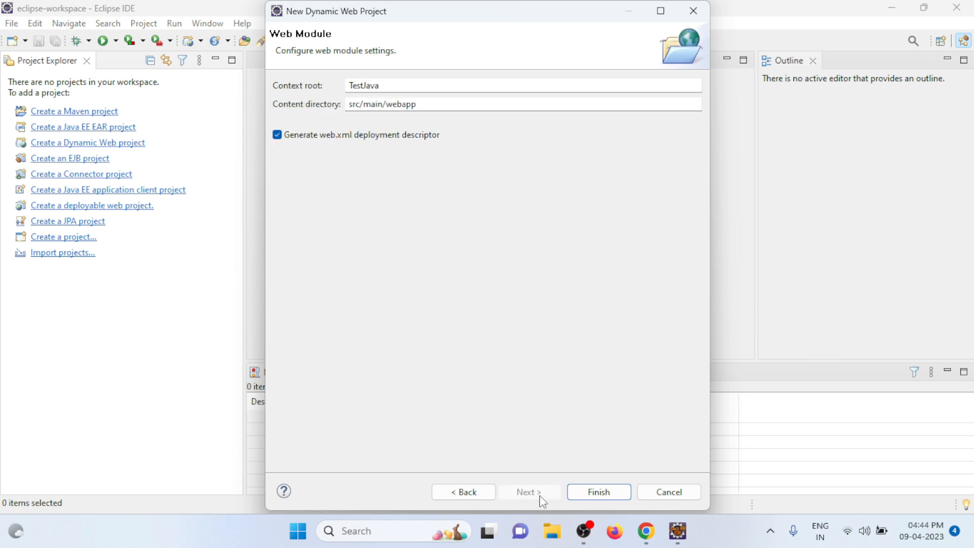
click(596, 495)
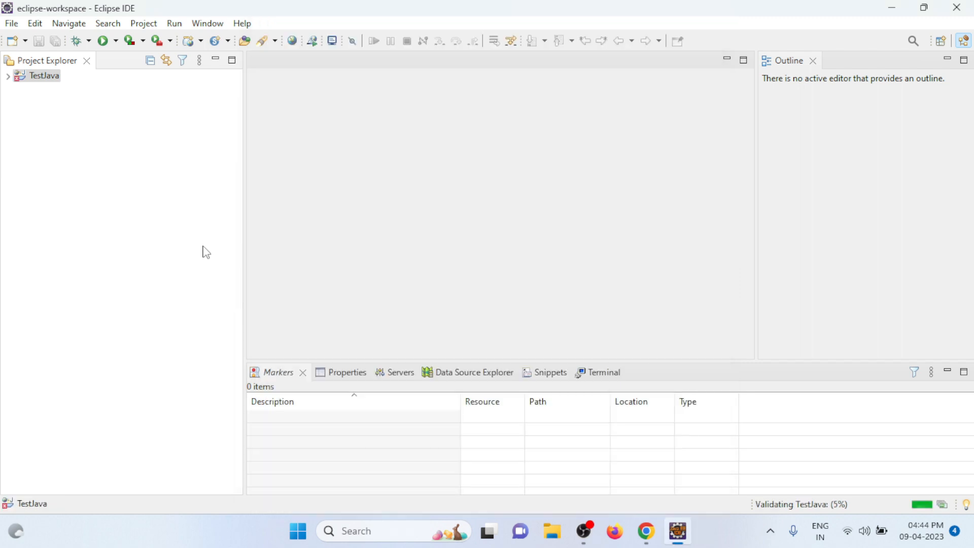
Show the Navigator (Deprecated) view in the workspace.
click(200, 24)
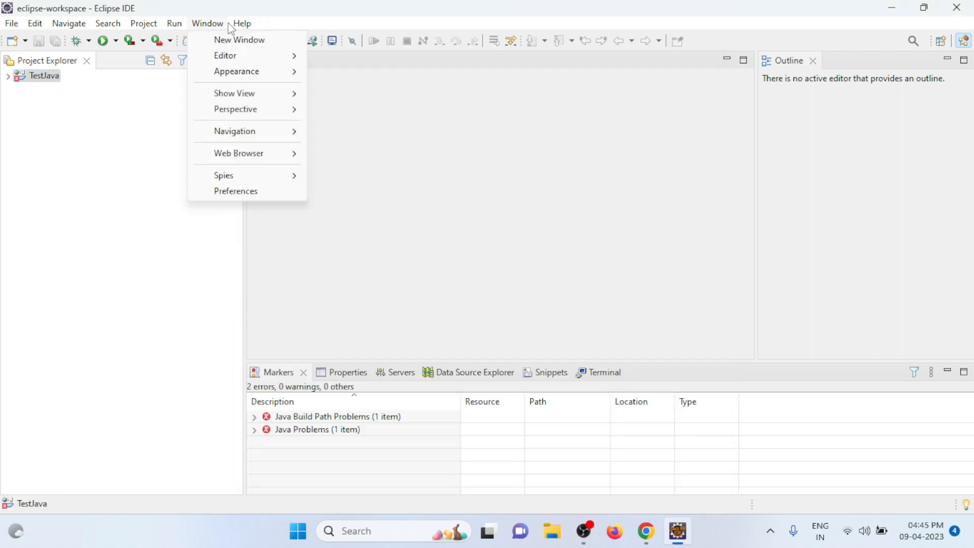
mouse_move(243, 24)
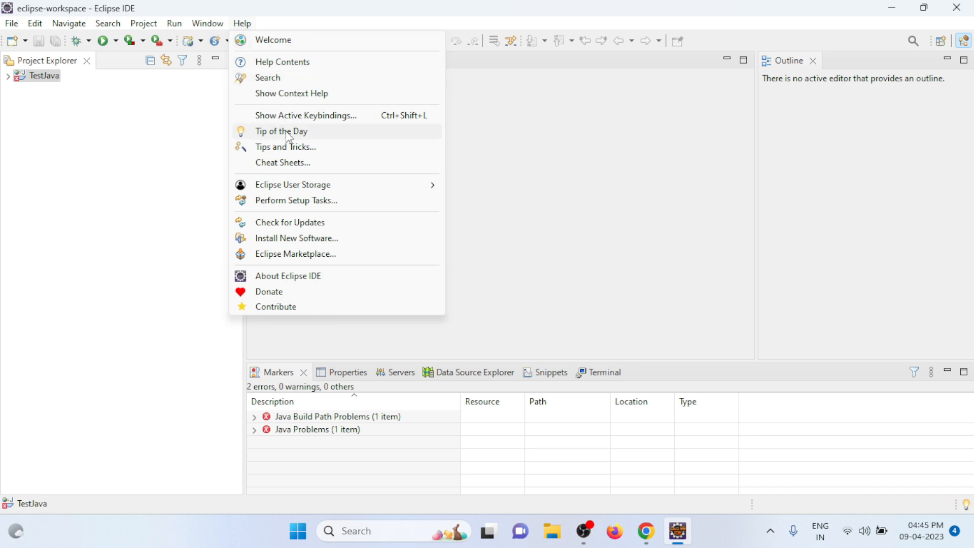
mouse_move(208, 24)
mouse_move(226, 94)
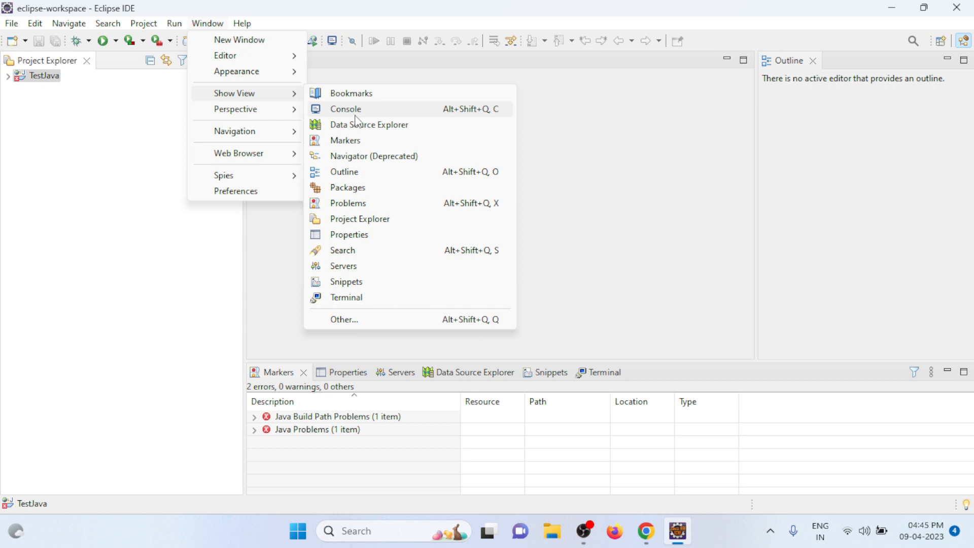
click(366, 157)
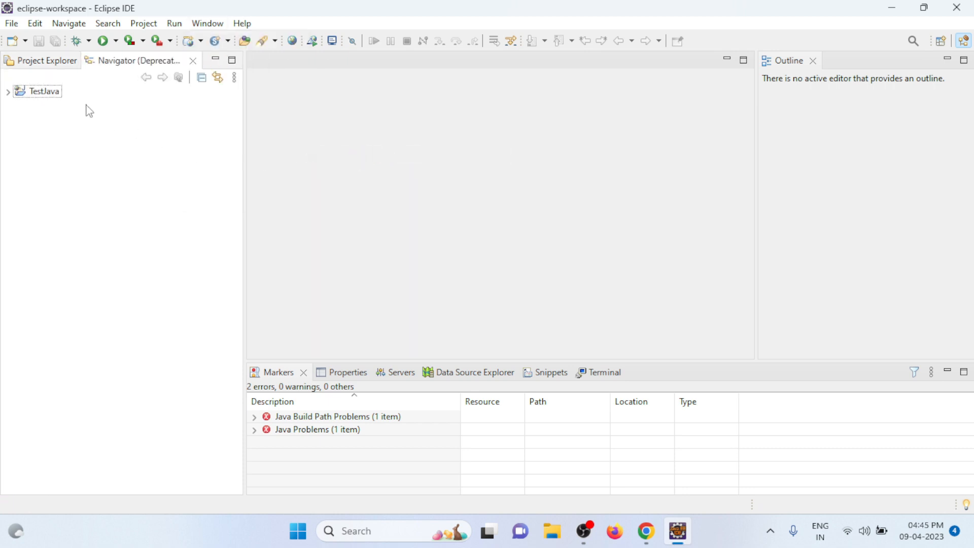
Begin creating a new folder inside src/main/java of the TestJava project.
click(7, 93)
click(19, 130)
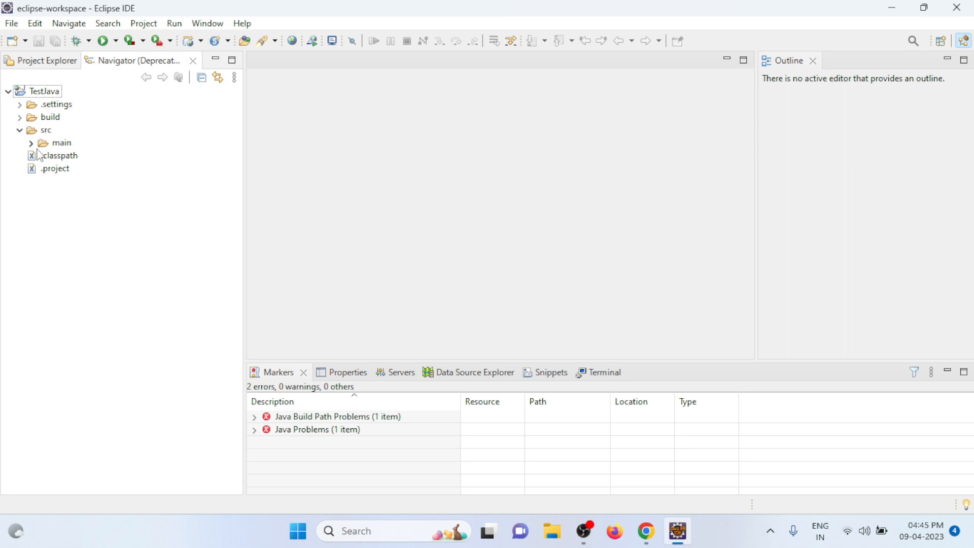
click(31, 144)
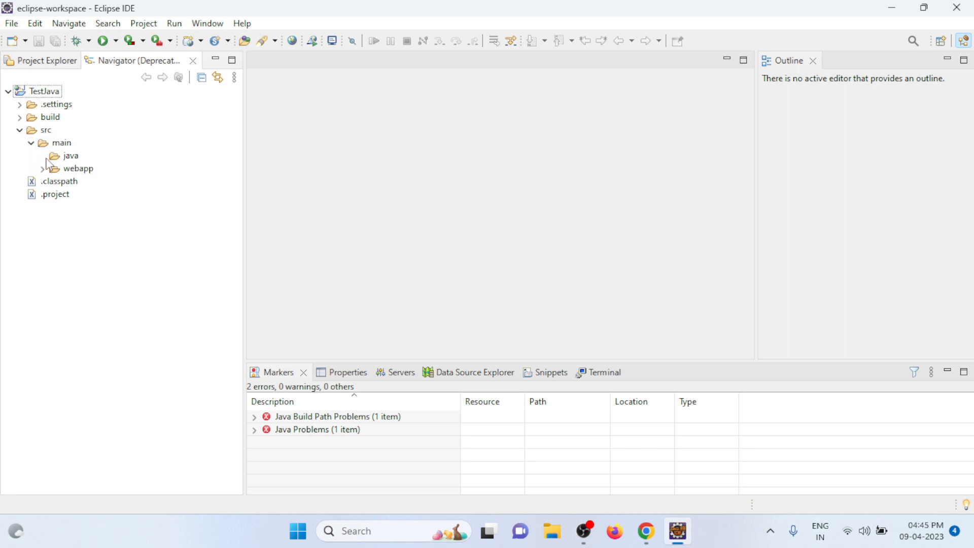
click(56, 158)
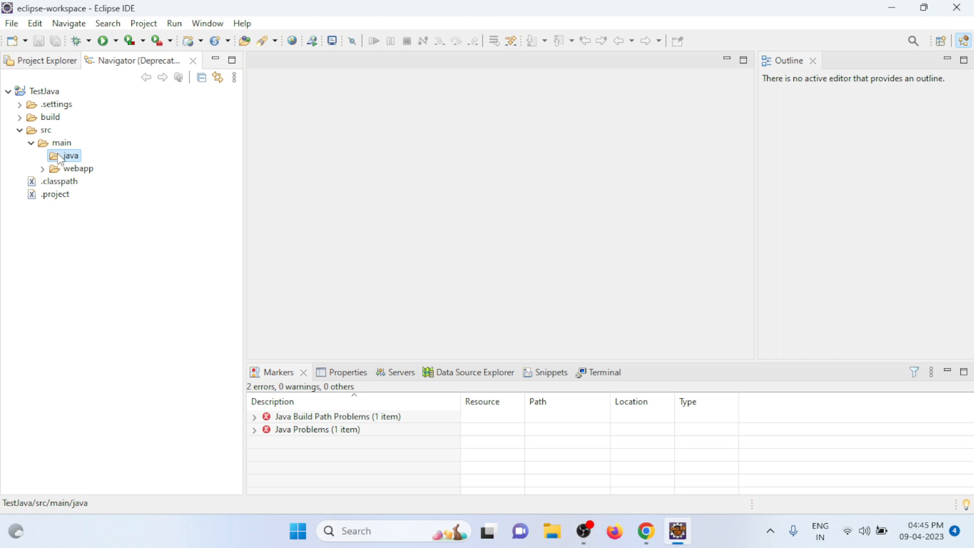
right_click(58, 161)
mouse_move(223, 166)
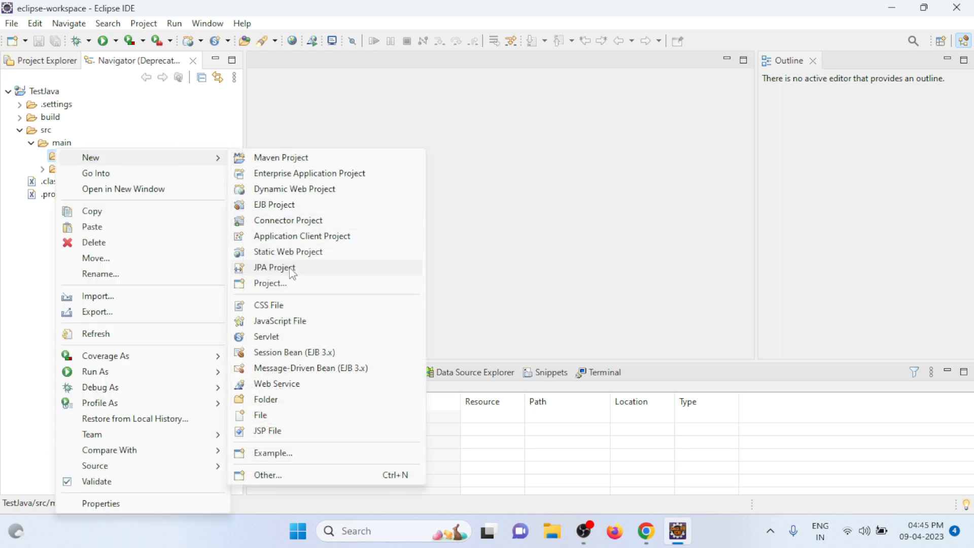
click(287, 404)
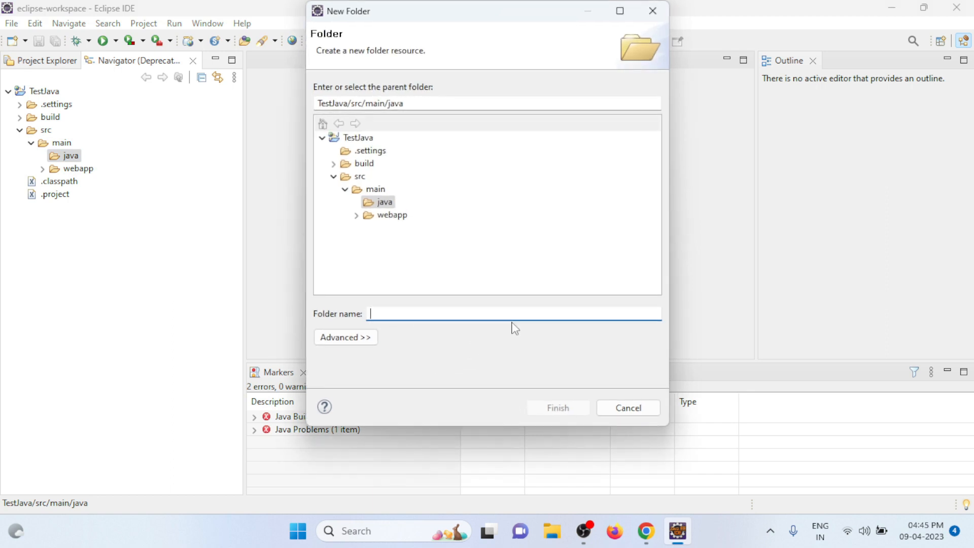
text(java)
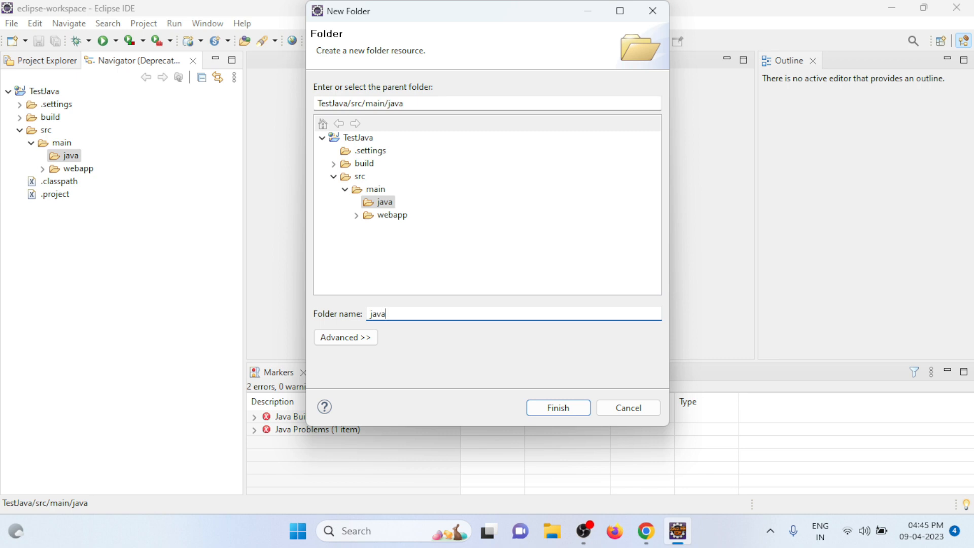
key(BackSpace)
key(BackSpace)
key(BackSpace)
key(BackSpace)
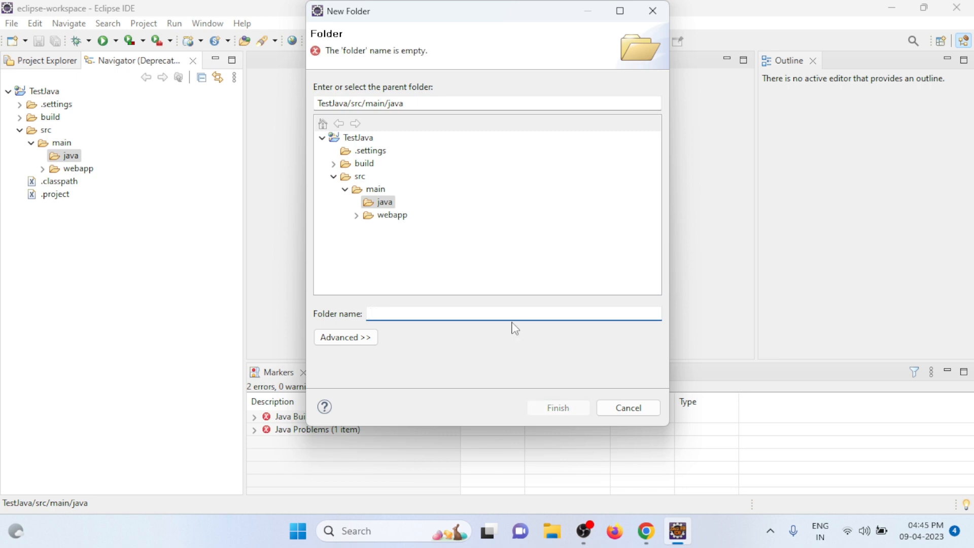
Name the new folder testjava and finish creating it.
text(test)
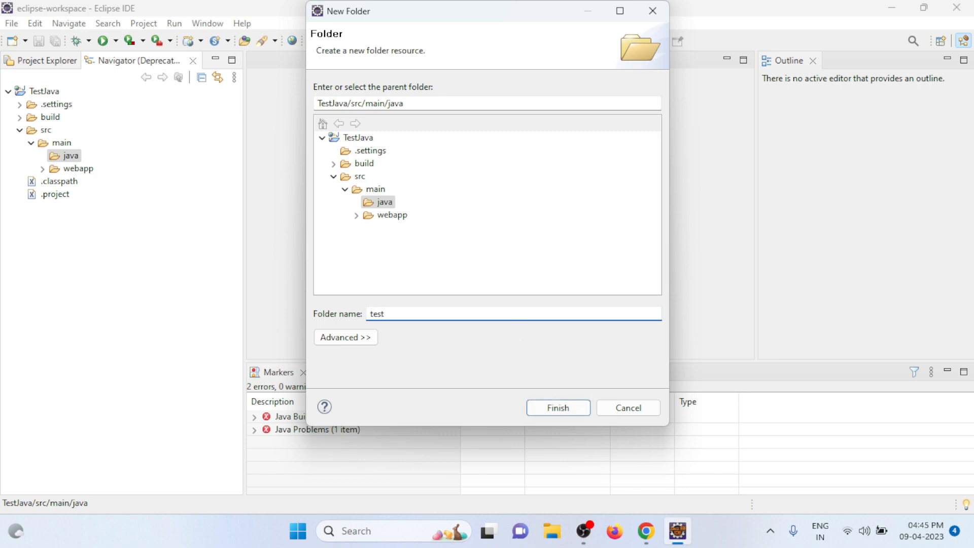
text(Java)
key(Return)
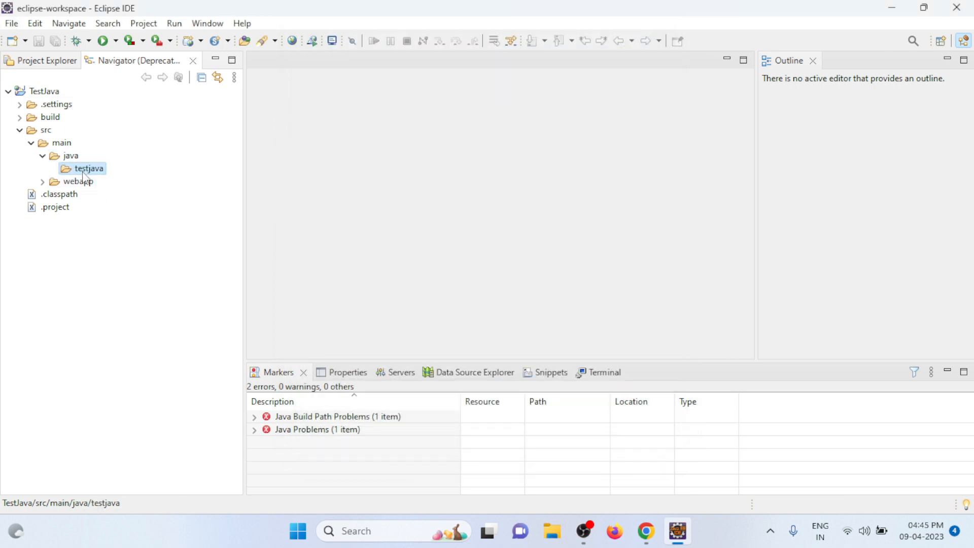
Create a public Java class named TestApp in the testjava package, including a public static void main method stub.
right_click(84, 174)
mouse_move(208, 161)
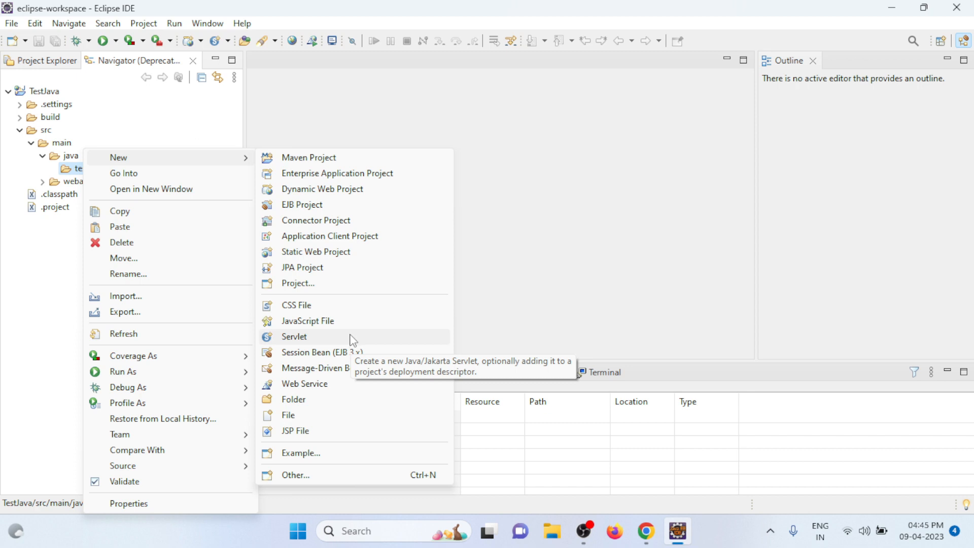
click(354, 474)
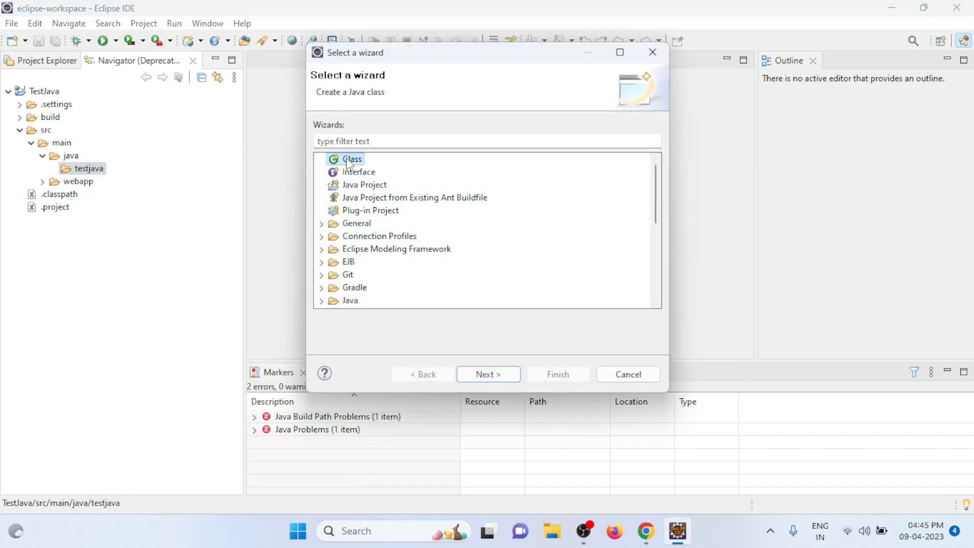
click(481, 374)
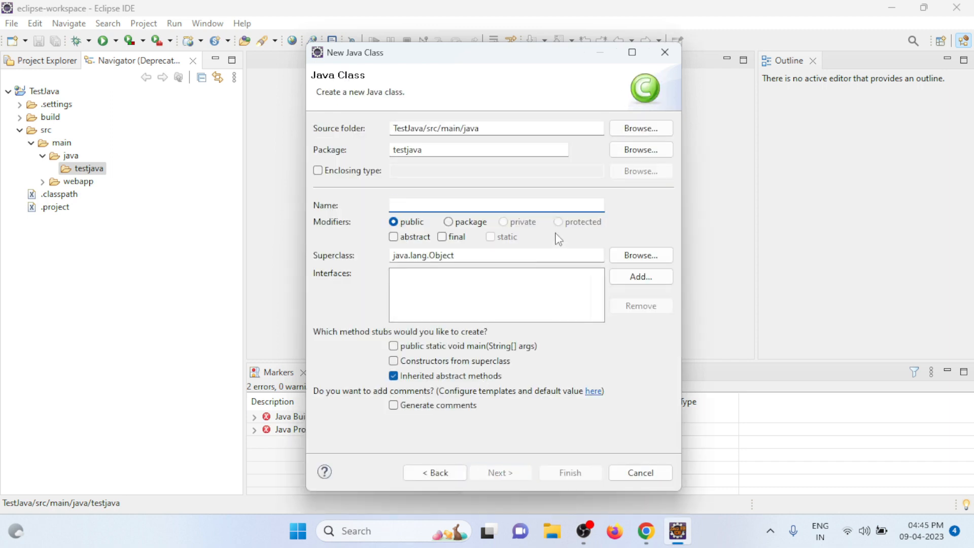
text(TestApp)
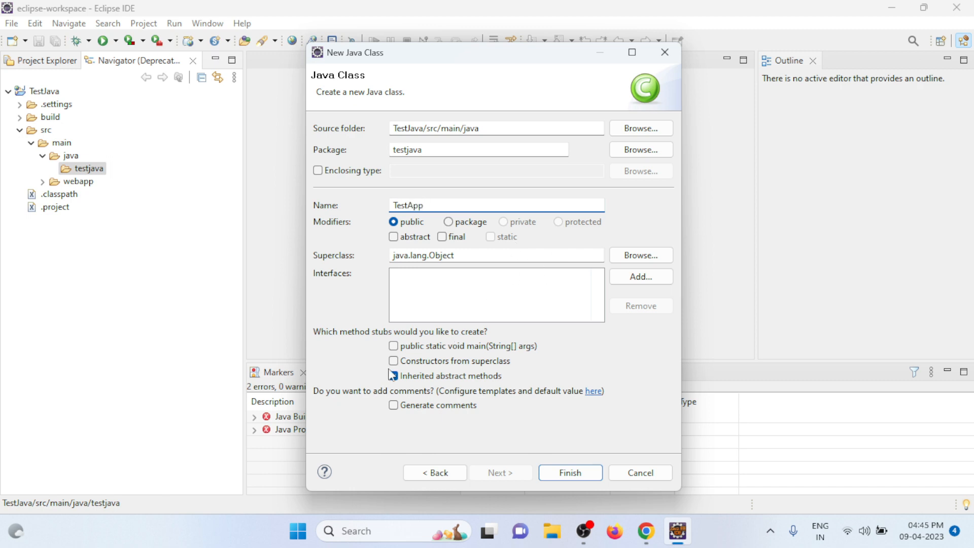
click(394, 346)
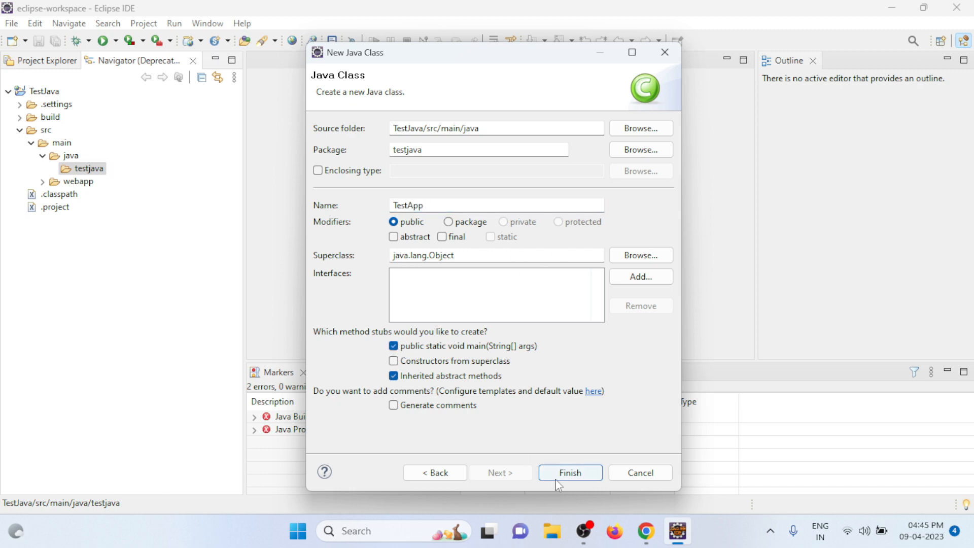
click(564, 473)
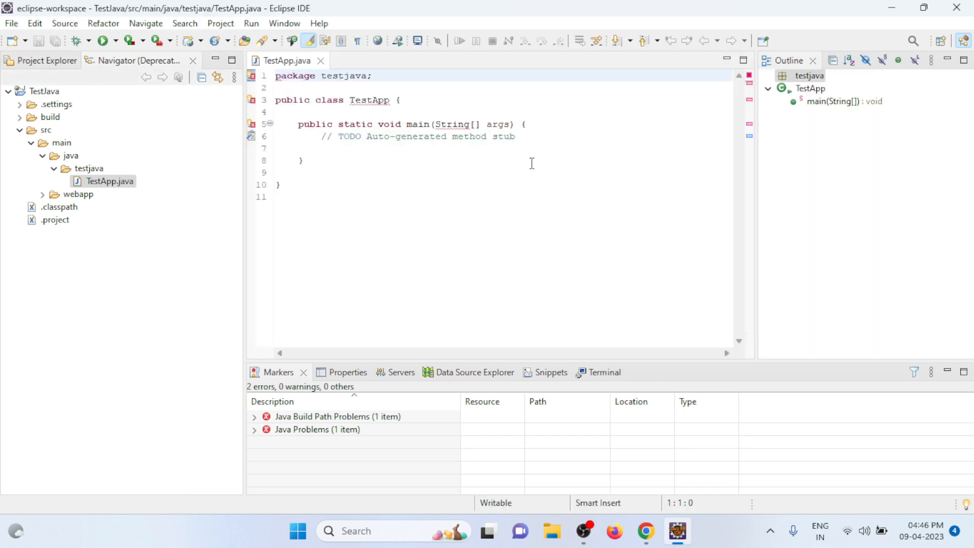
Enlarge the code editor text and delete the auto-generated TODO comment from the main method.
key(ctrl+equal)
key(ctrl+equal)
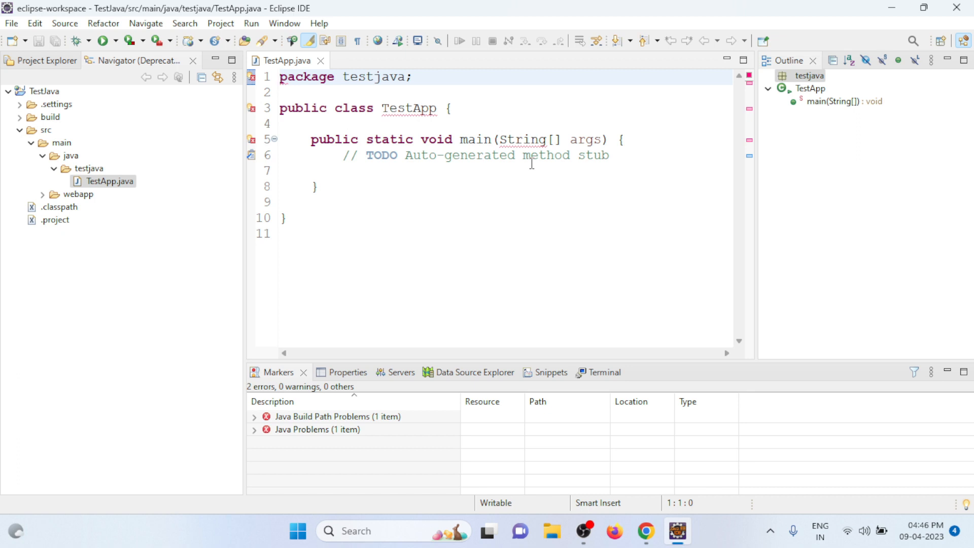
double_click(616, 156)
triple_click(621, 155)
key(Delete)
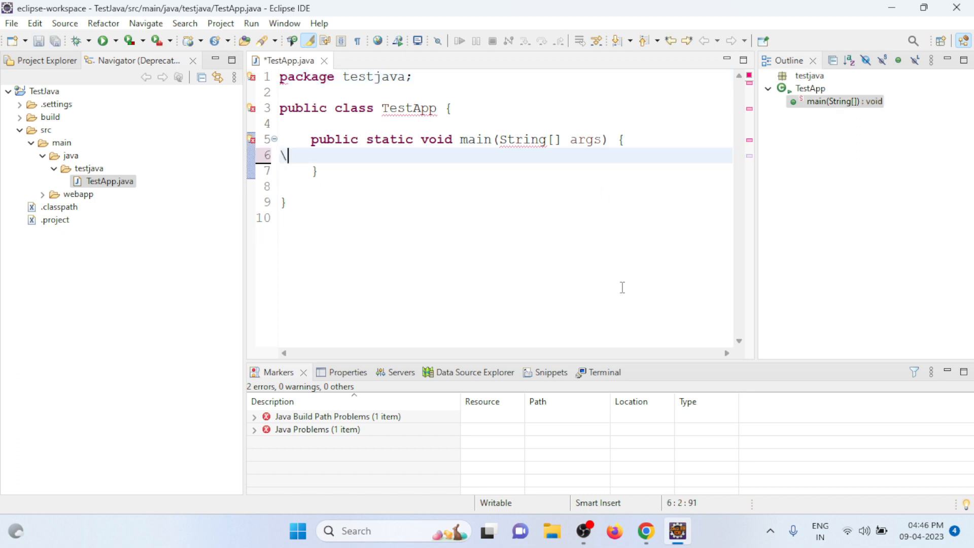
Add the statement System.out.println("aqtechpc"); inside the main method of TestApp.
key(Return)
text(S)
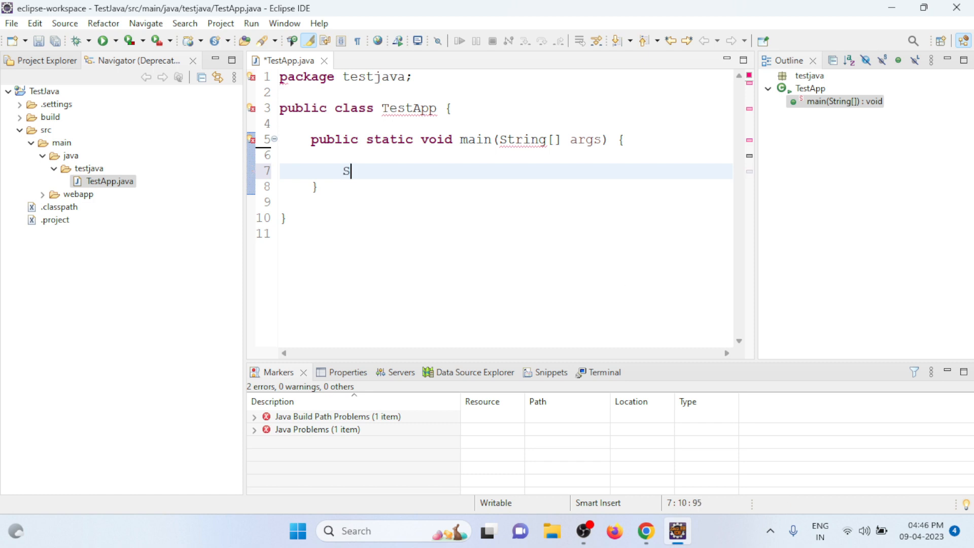
text(ystem.ou)
key(ctrl+space)
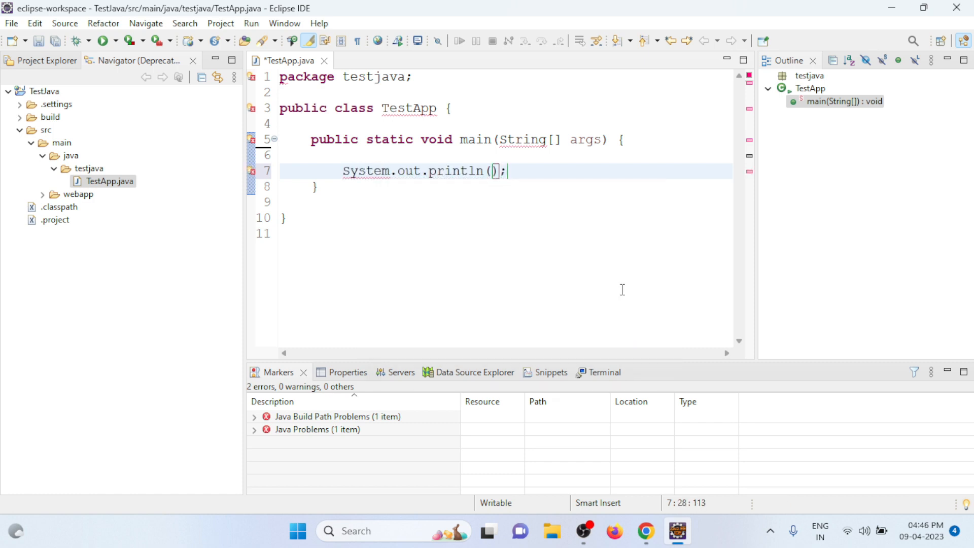
text(")
click(313, 81)
mouse_move(309, 80)
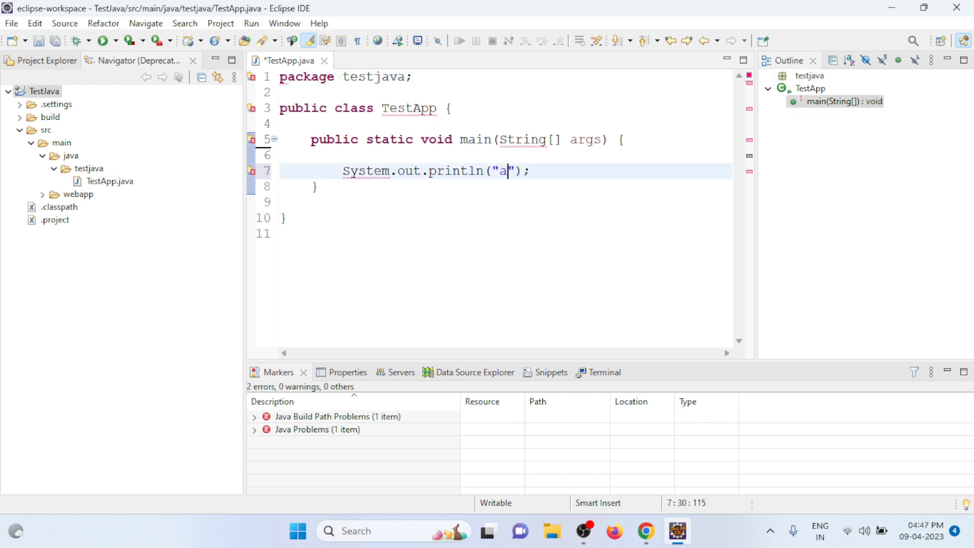
text(aqtechpc)
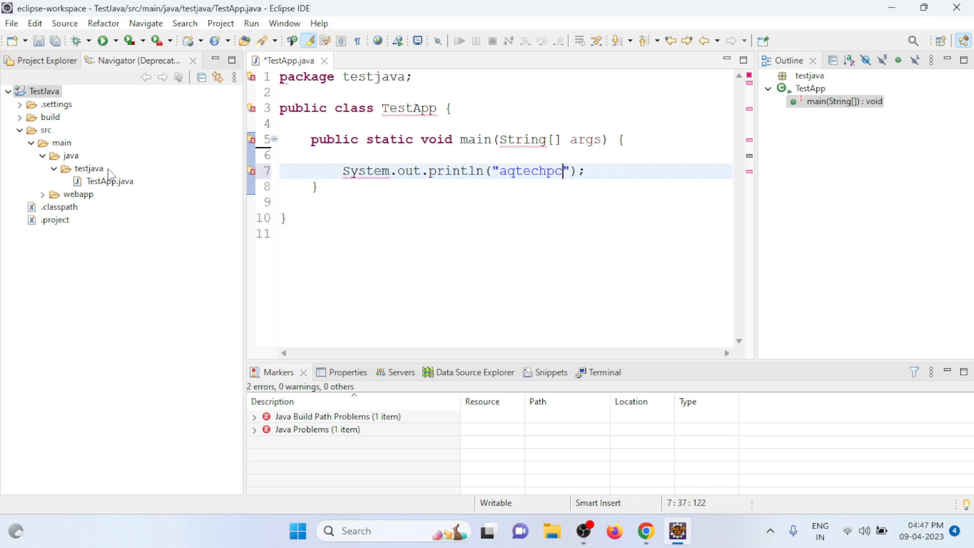
Remove the unbound J2SE-1.5 JRE System Library from the TestJava project's Java build path.
click(32, 93)
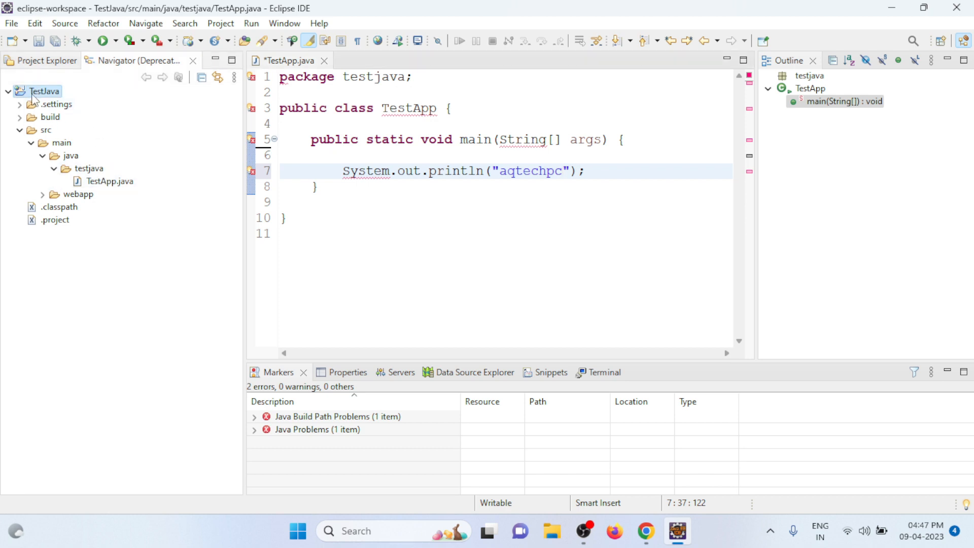
right_click(32, 93)
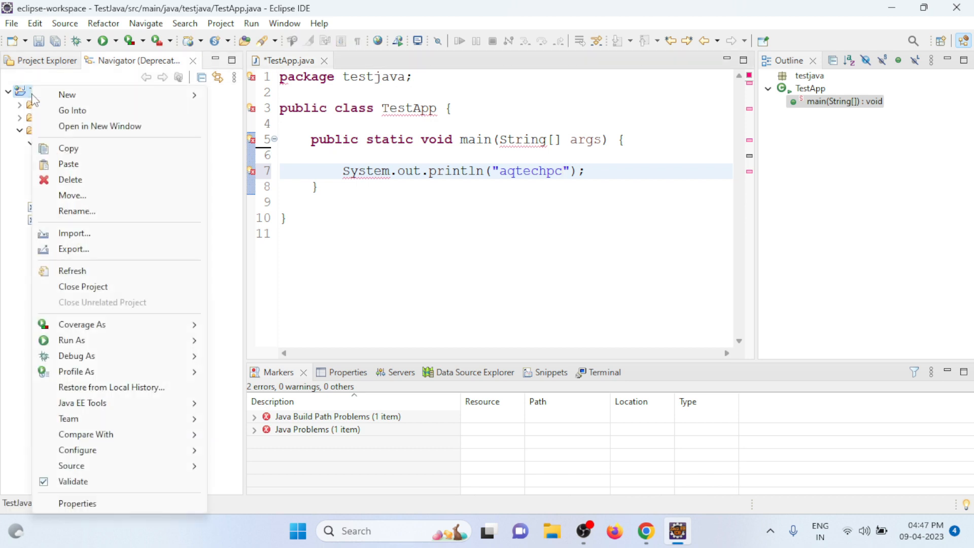
click(94, 501)
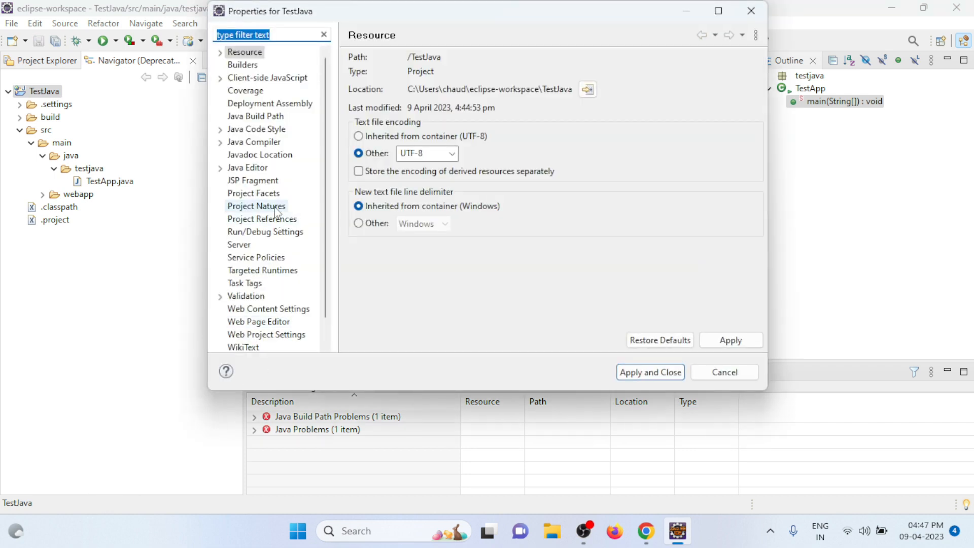
click(262, 118)
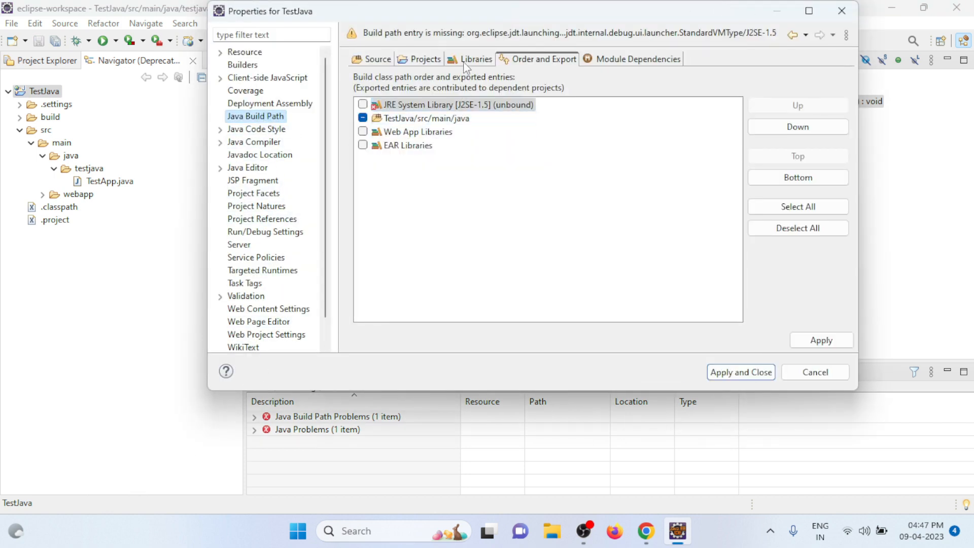
click(464, 62)
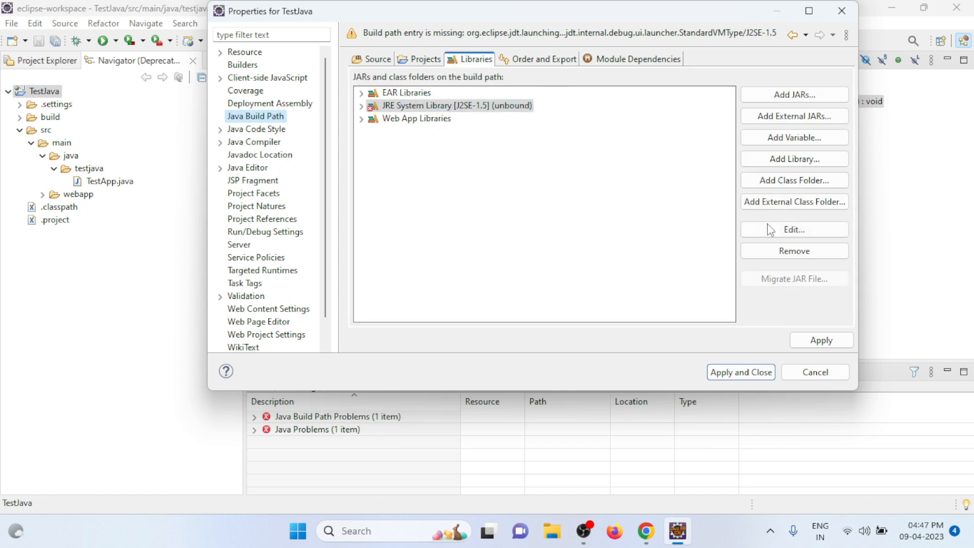
click(785, 252)
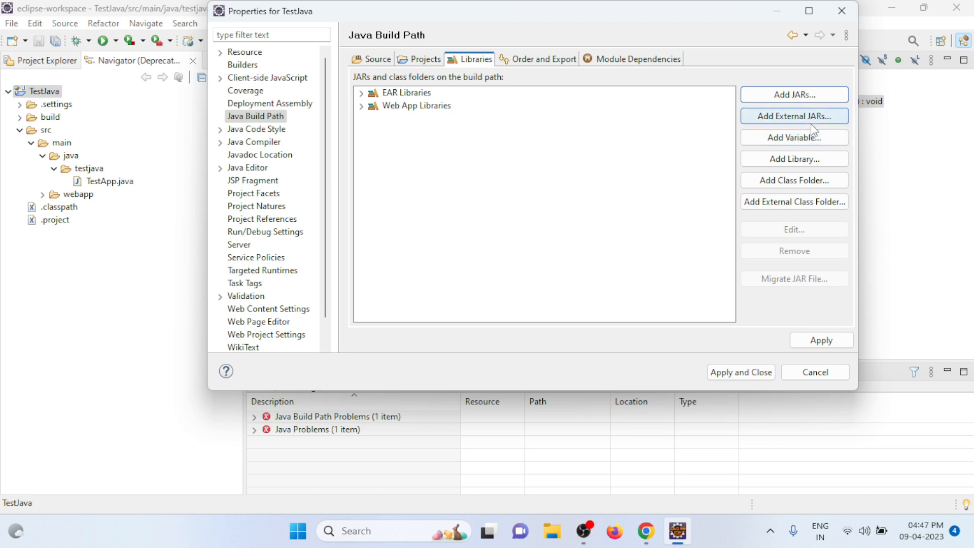
Add the JRE System Library with the workspace default JRE (jdk-20) to the build path and apply the project properties.
click(812, 161)
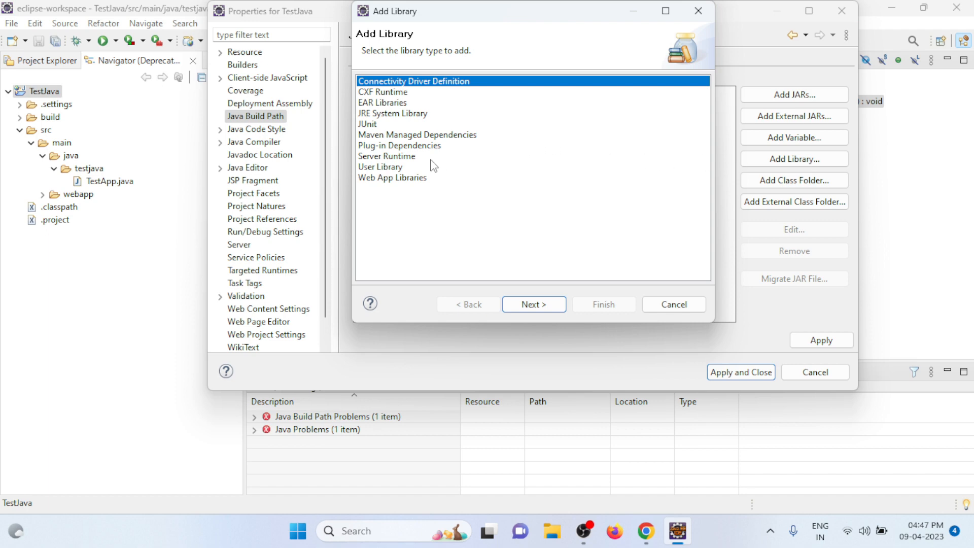
click(417, 118)
click(546, 305)
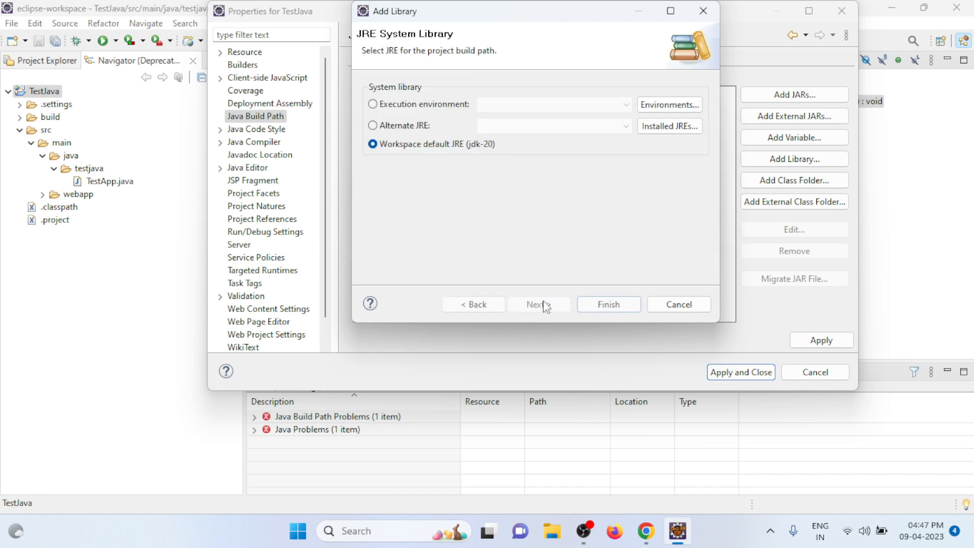
click(604, 307)
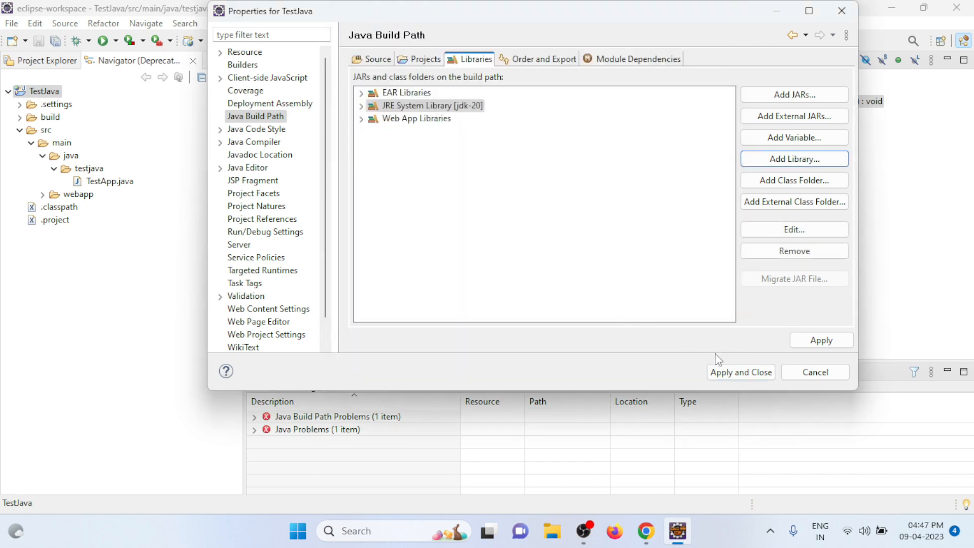
click(752, 374)
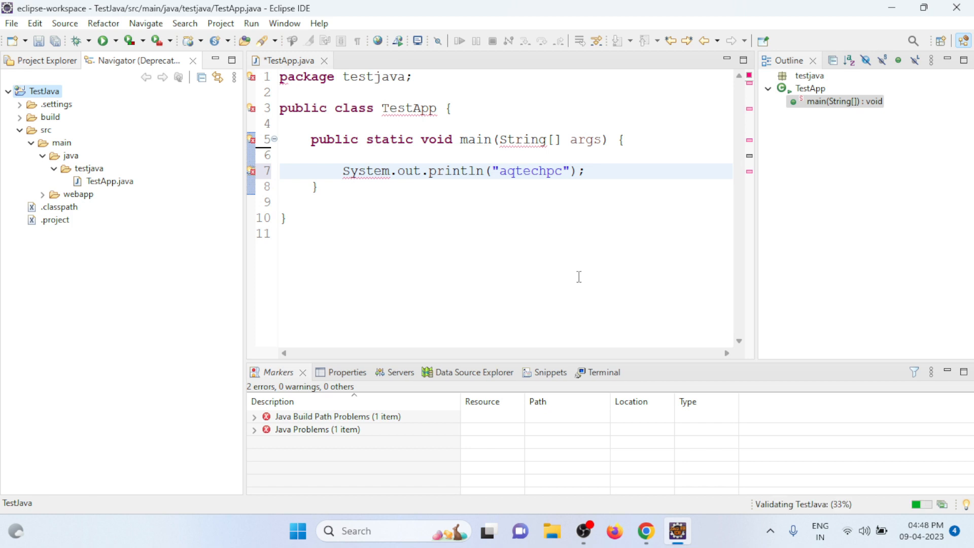
Run the TestApp class from its open source file.
right_click(397, 277)
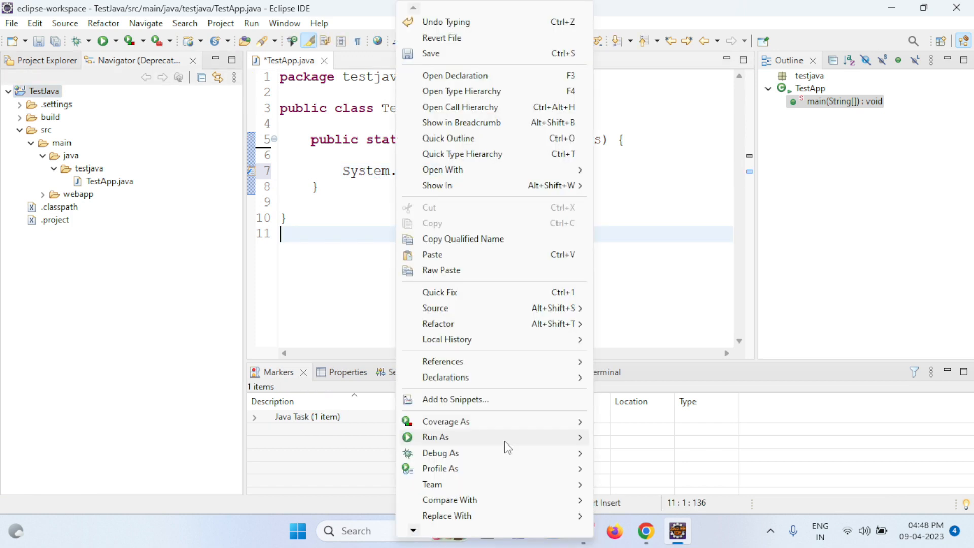